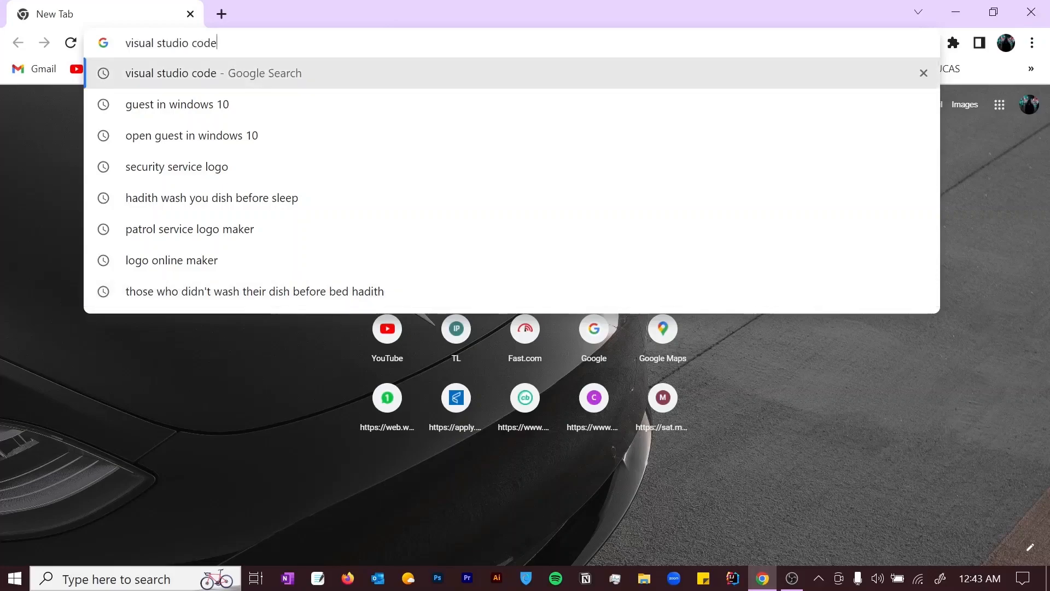
- Run a Google search for 'visual studio code'
key("Return")
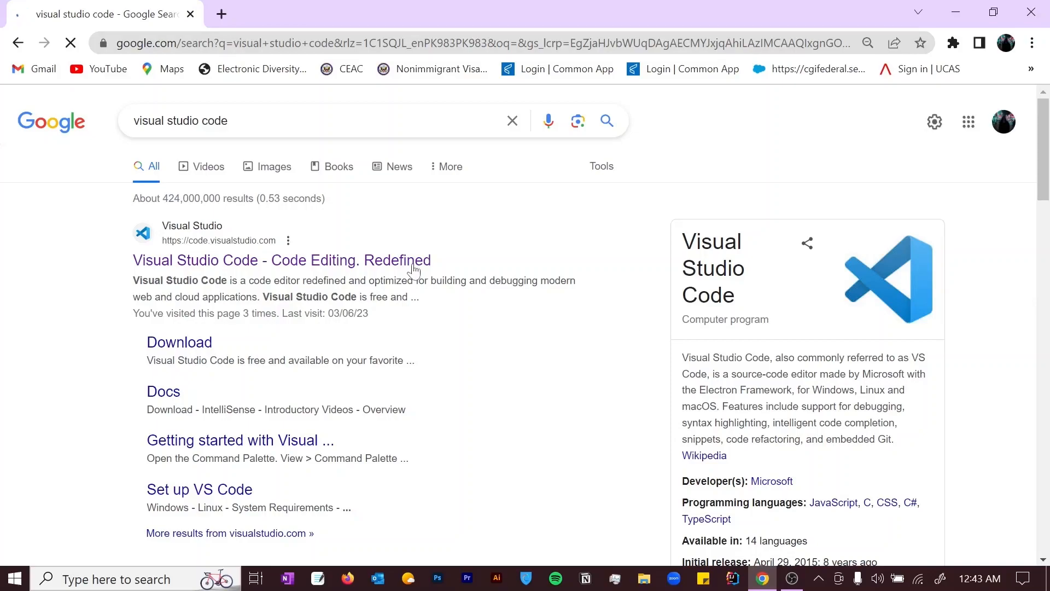
- Open the official Visual Studio Code site and scroll to the Windows, Linux and Mac downloads
left_click(386, 262)
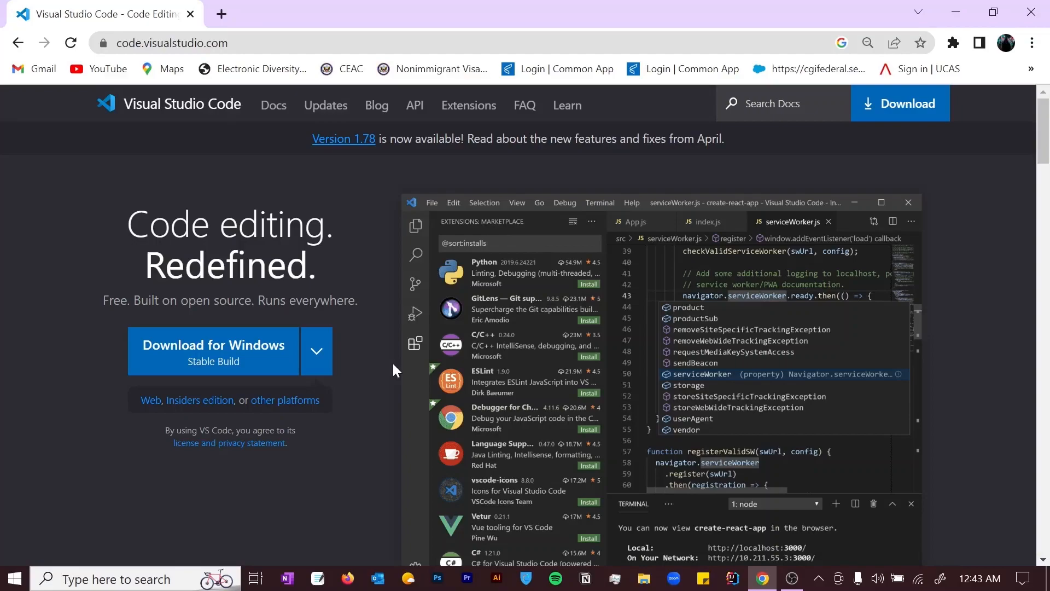
left_click_drag(1043, 153, 1048, 454)
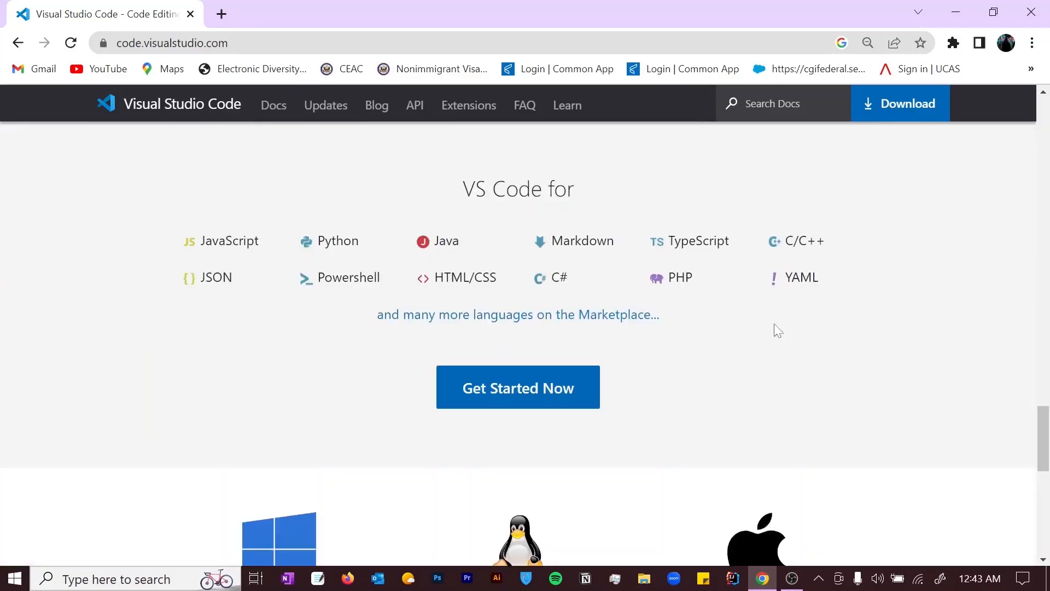
left_click_drag(1048, 431, 961, 349)
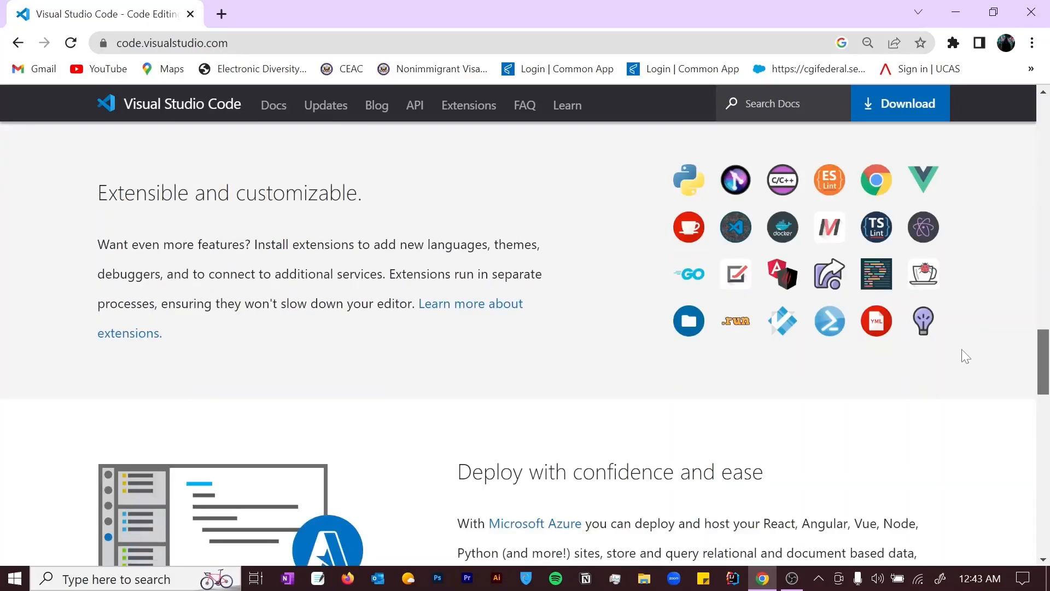
scroll(962, 357, "down", 4)
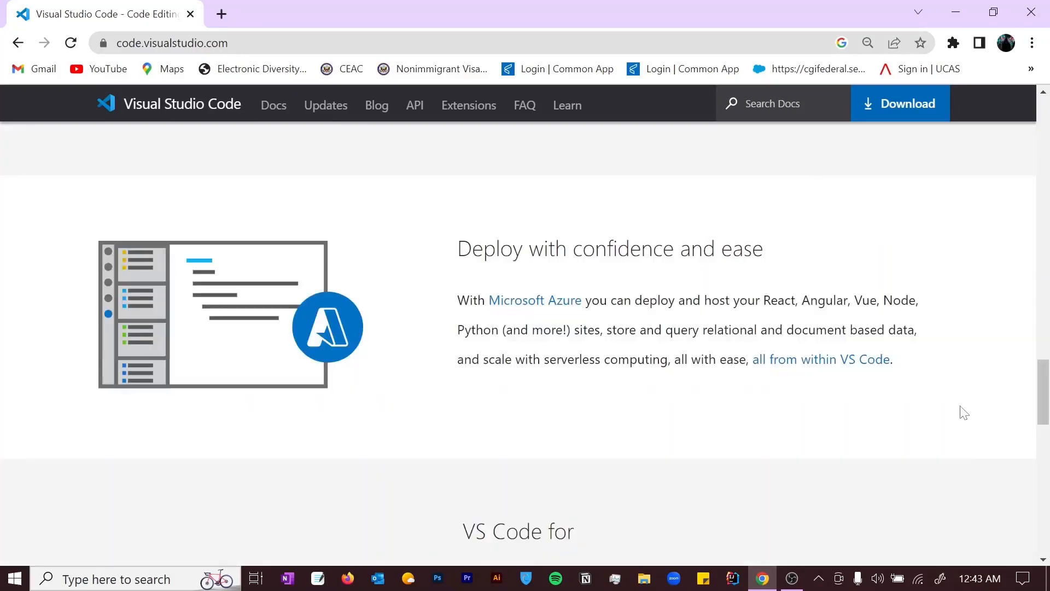
left_click_drag(1045, 391, 1046, 481)
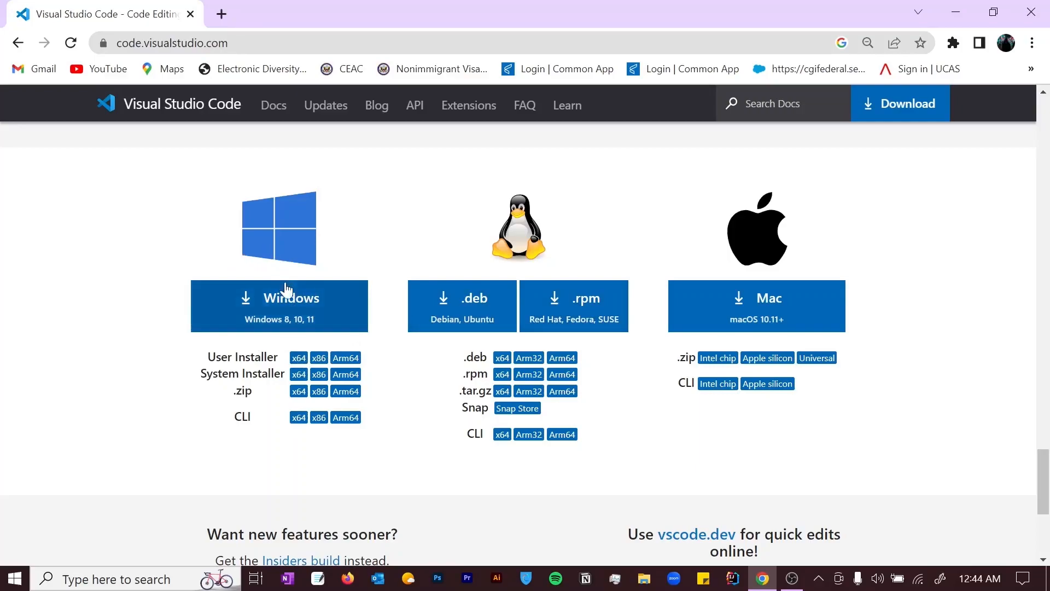
- Download and install VS Code for Windows, accepting the licence, default folders and a desktop icon
left_click(294, 303)
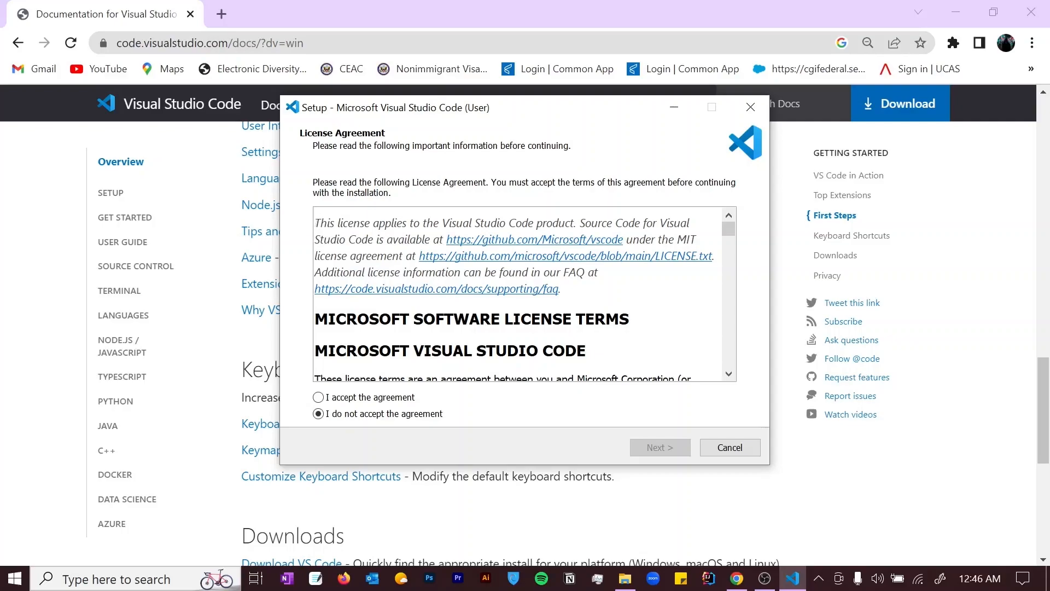
left_click(350, 398)
left_click(654, 446)
left_click(650, 447)
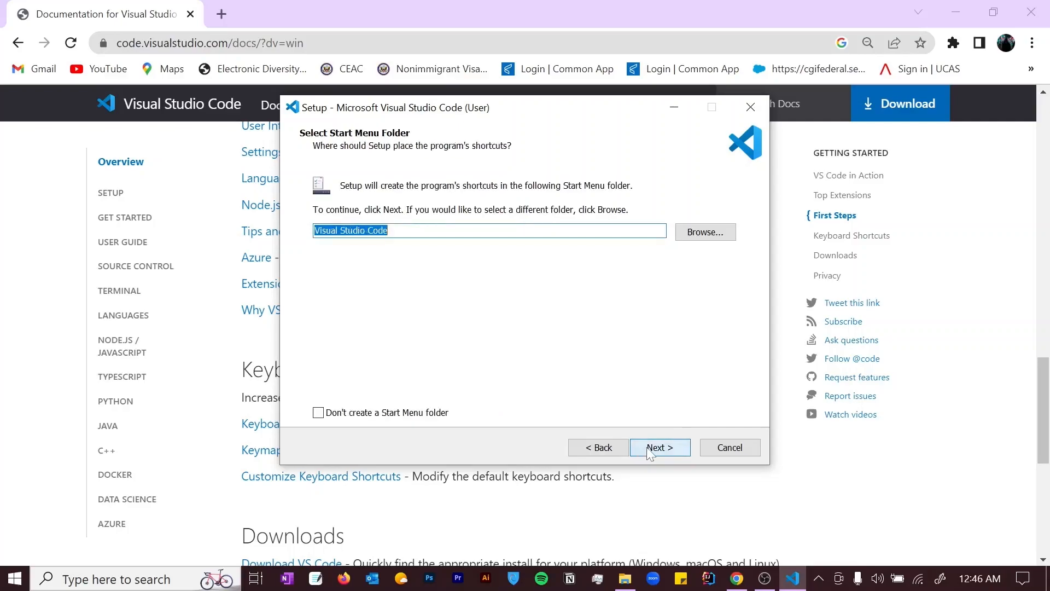
left_click(650, 450)
left_click(381, 236)
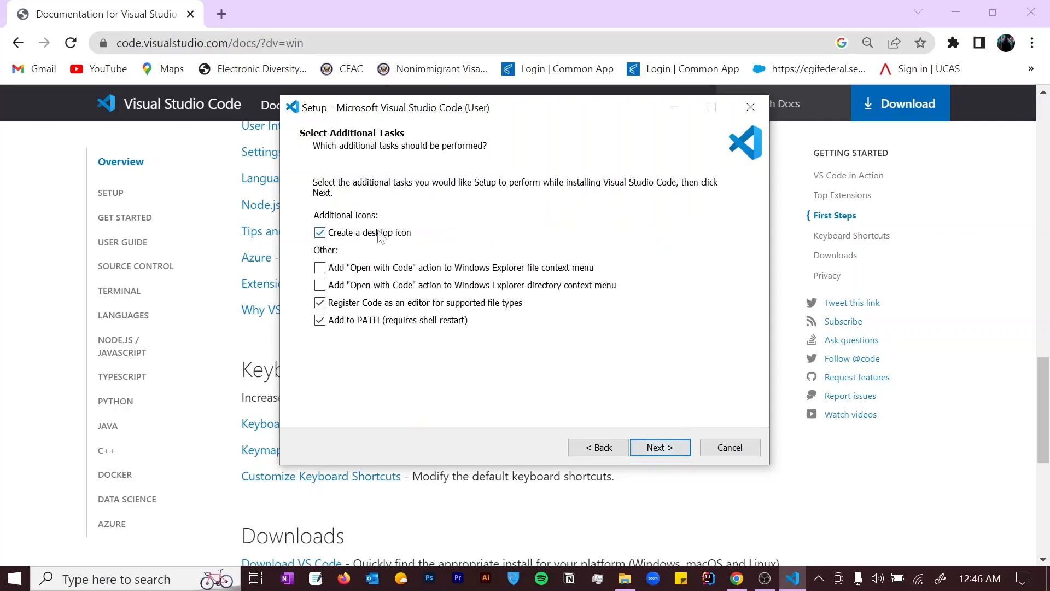
left_click(662, 448)
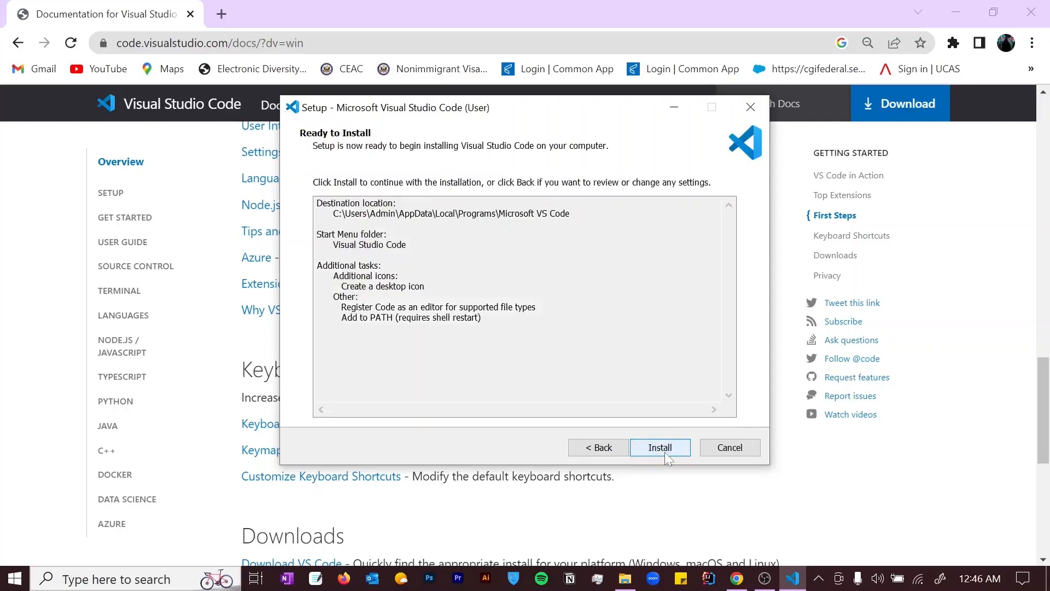
left_click(665, 452)
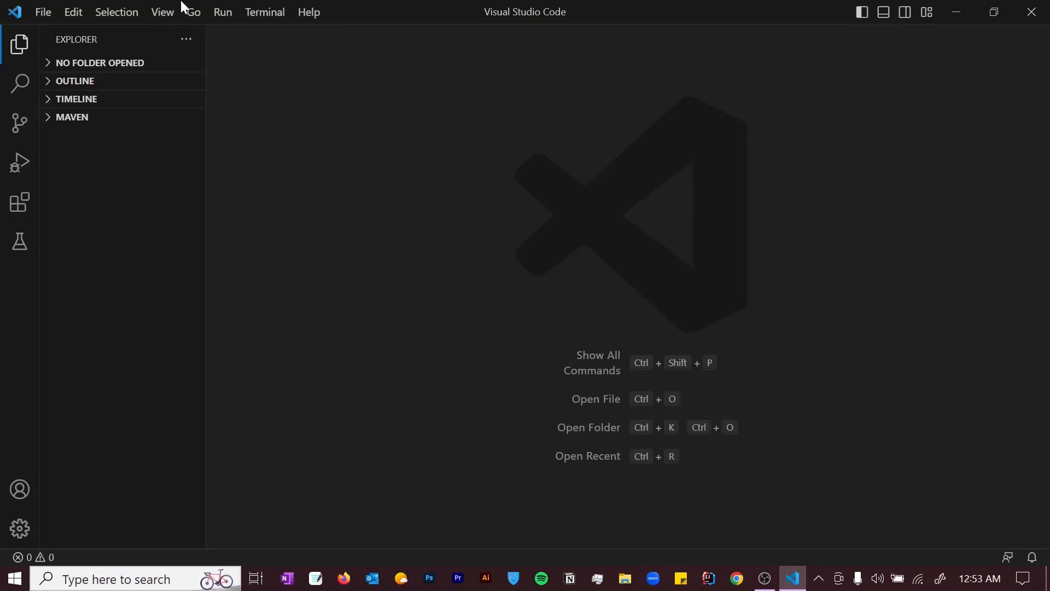
- Create a new empty Text File, Untitled-1, from the File menu
left_click(41, 12)
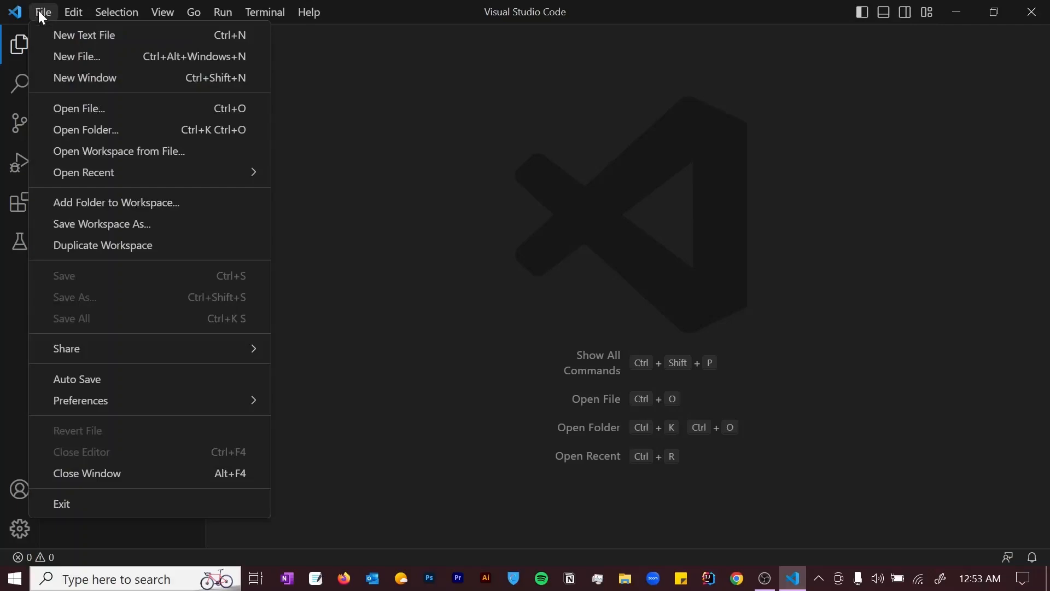
left_click(99, 62)
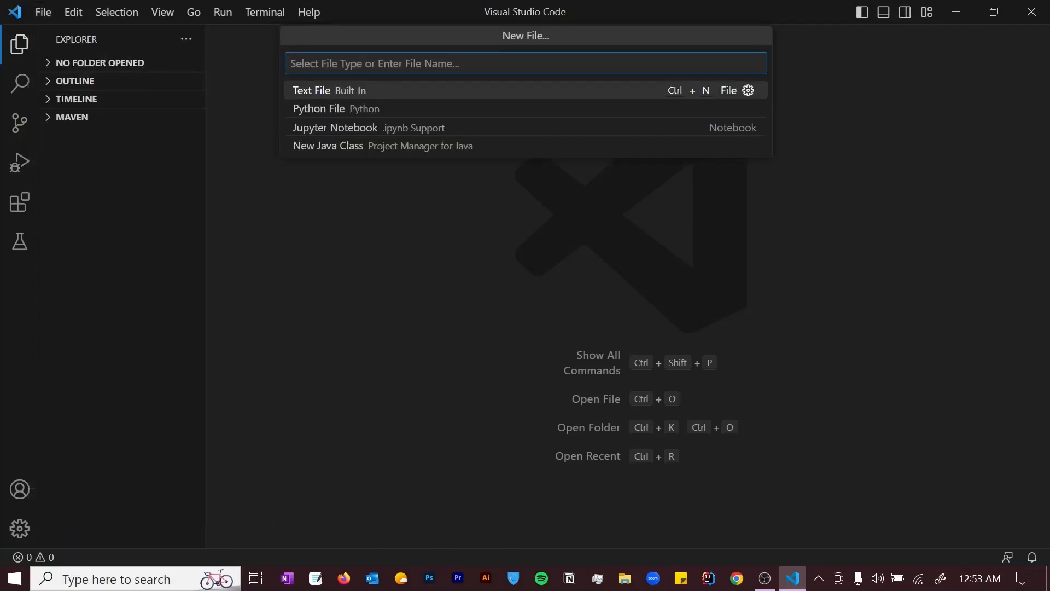
left_click(306, 102)
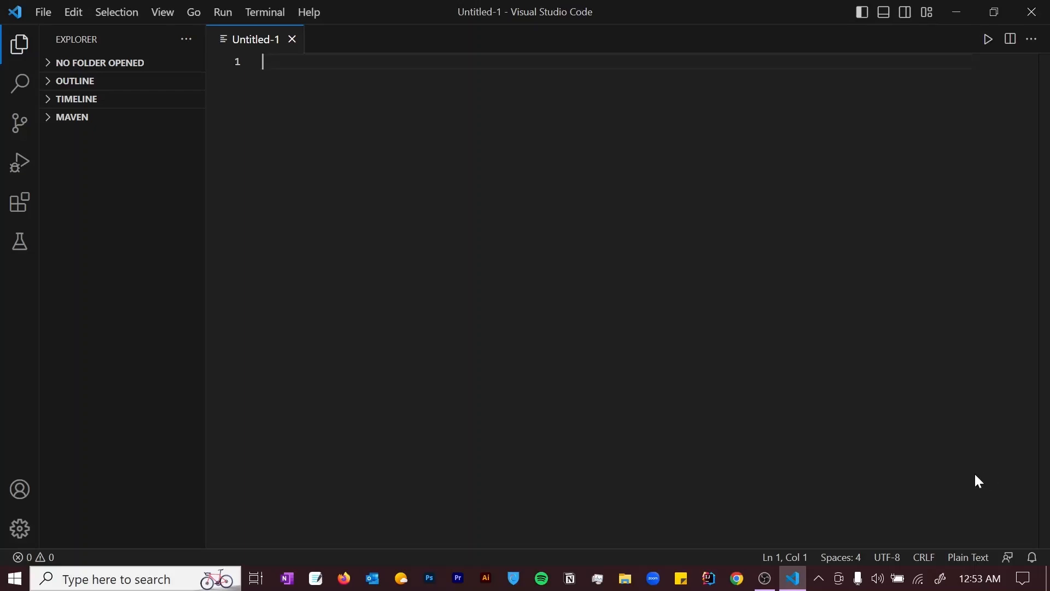
- Change Untitled-1's language mode from Plain Text to Python
left_click(962, 564)
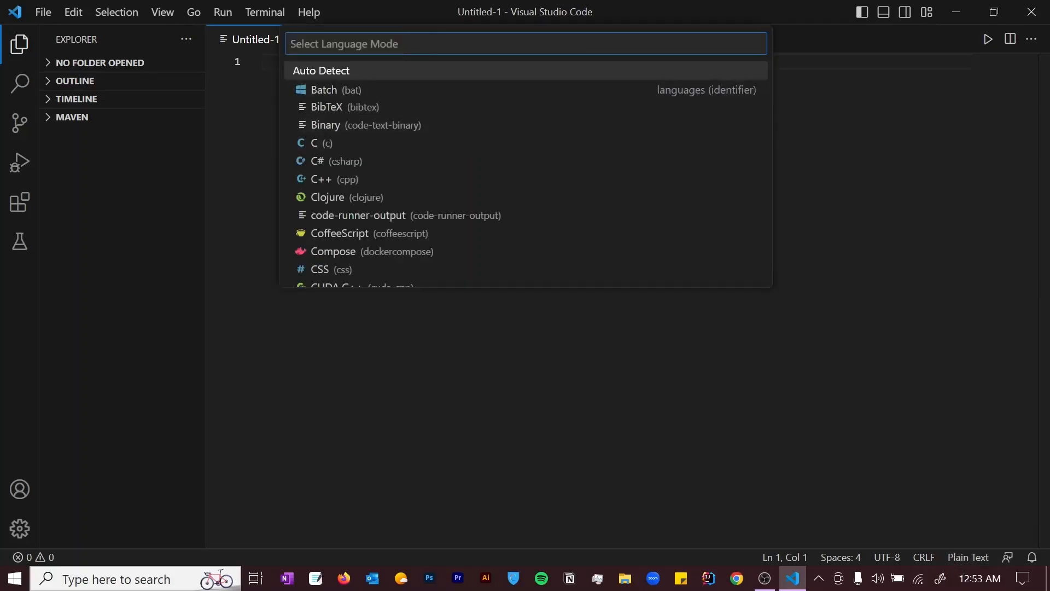
type("java")
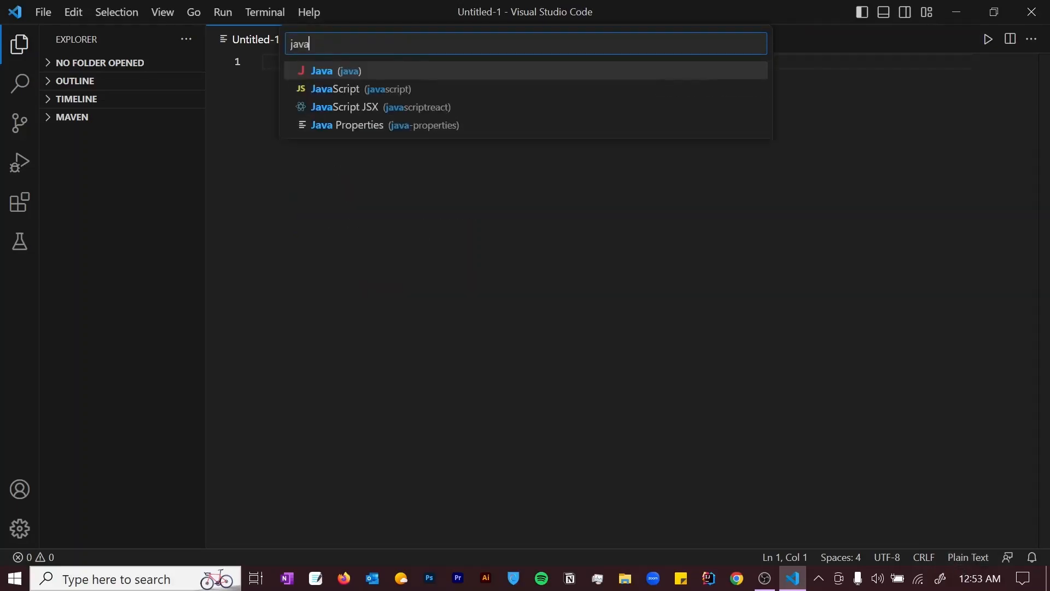
key("BackSpace")
key("BackSpace")
key("BackSpace")
key("BackSpace")
type("pyth")
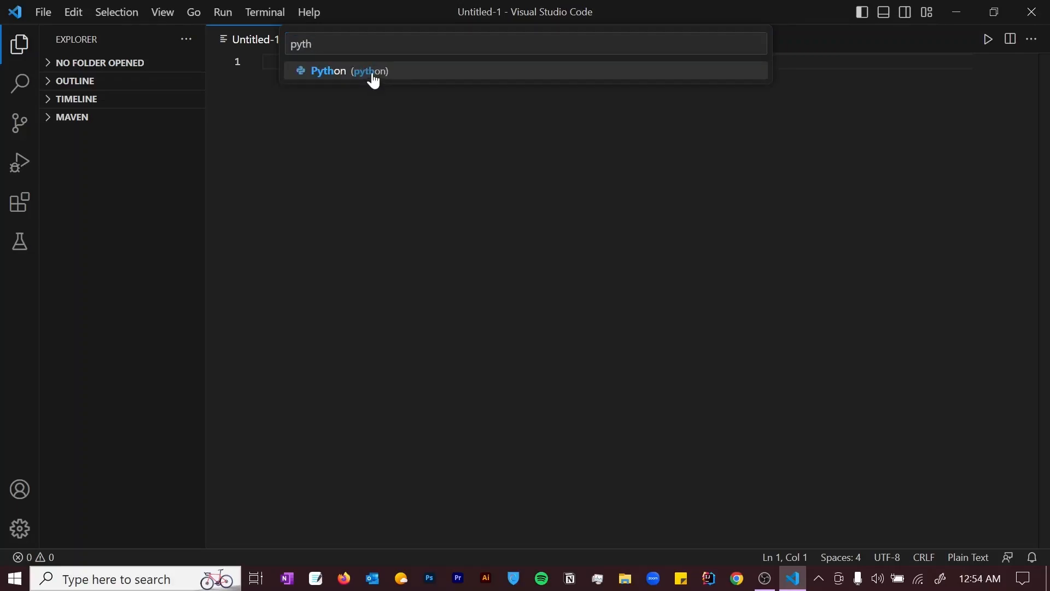
key("Return")
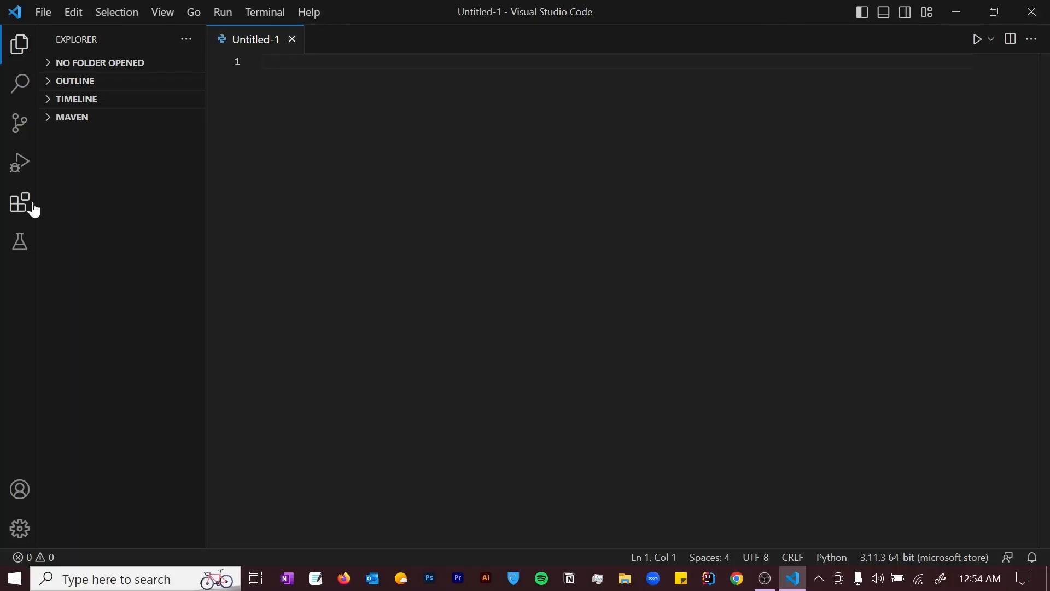
- Install Microsoft's Python extension from the Extensions view and return to Untitled-1
left_click(24, 213)
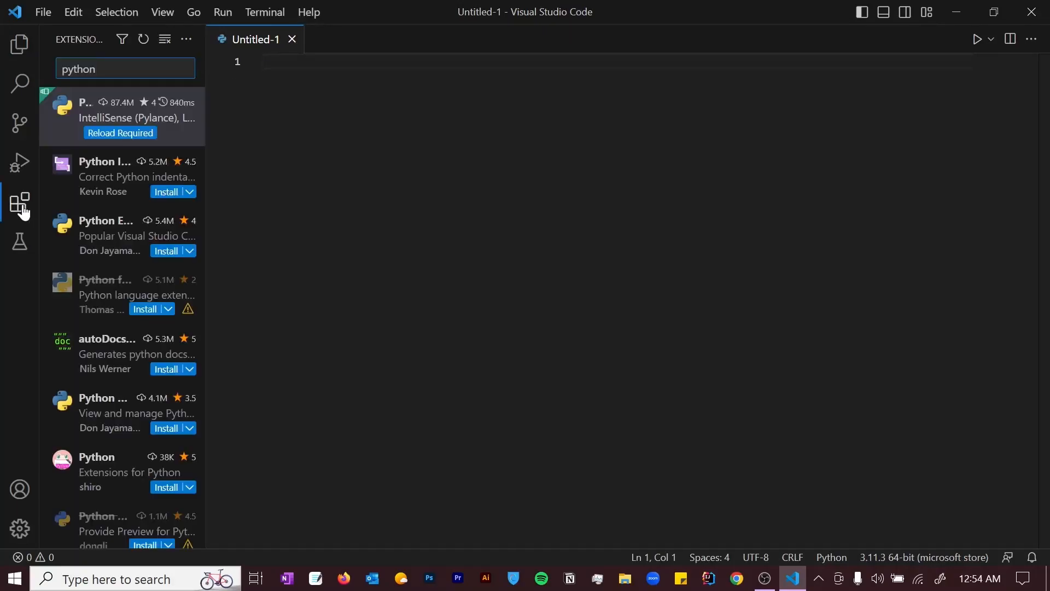
left_click(71, 112)
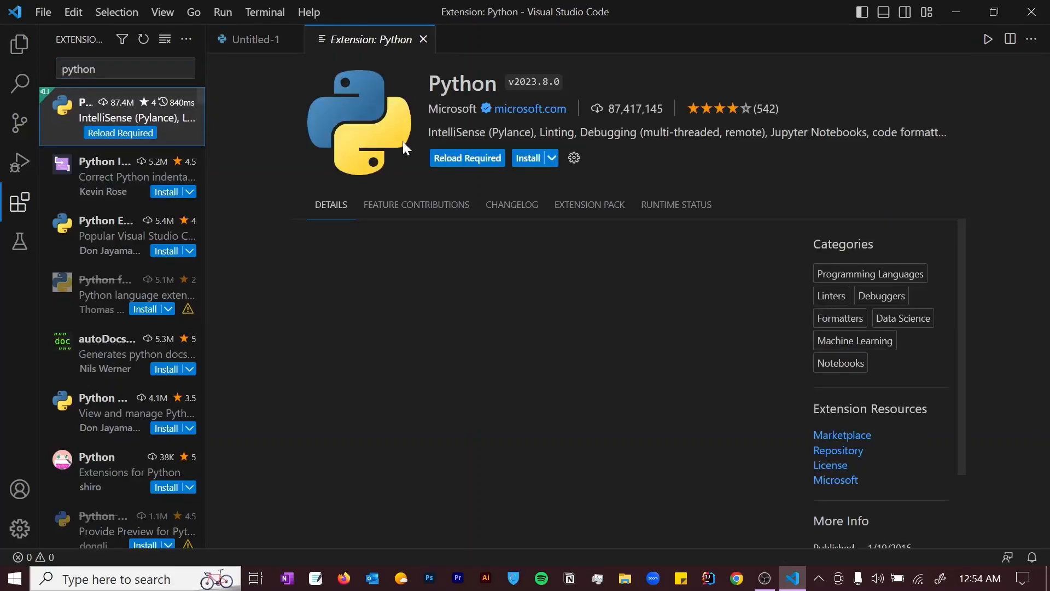
left_click(529, 158)
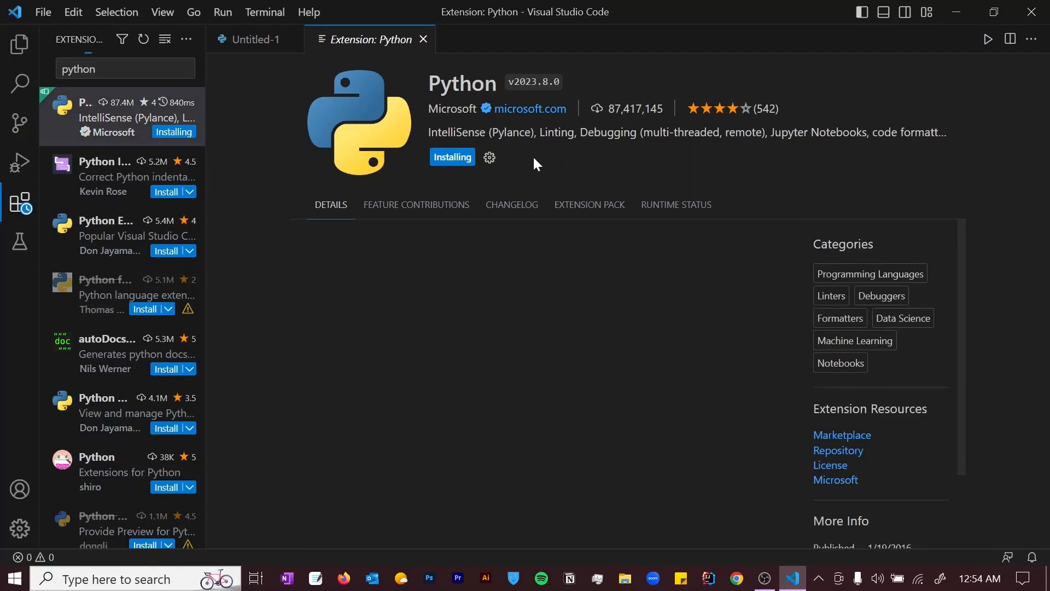
left_click(242, 49)
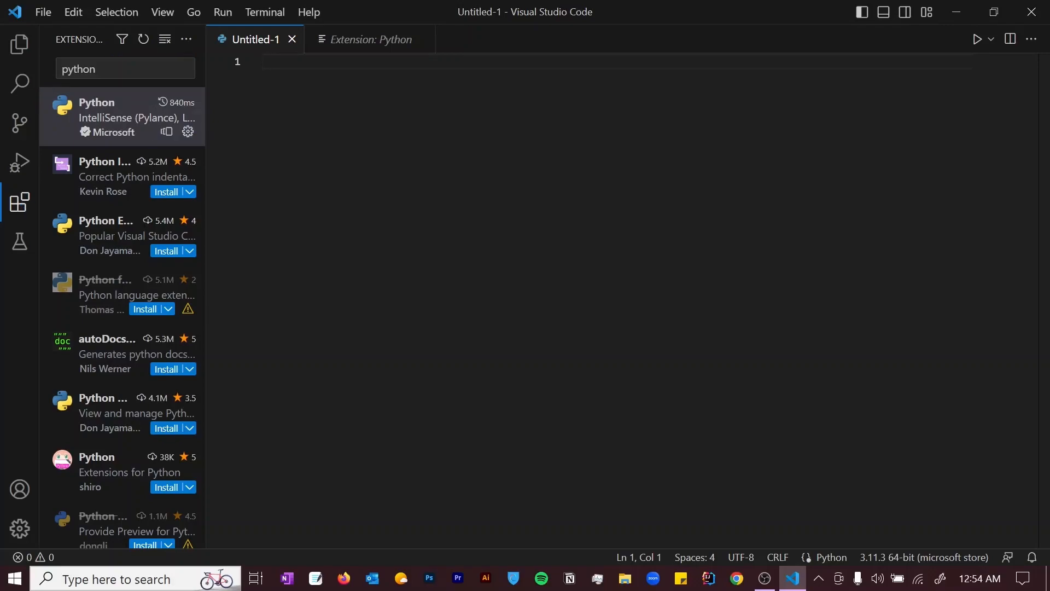
left_click(742, 581)
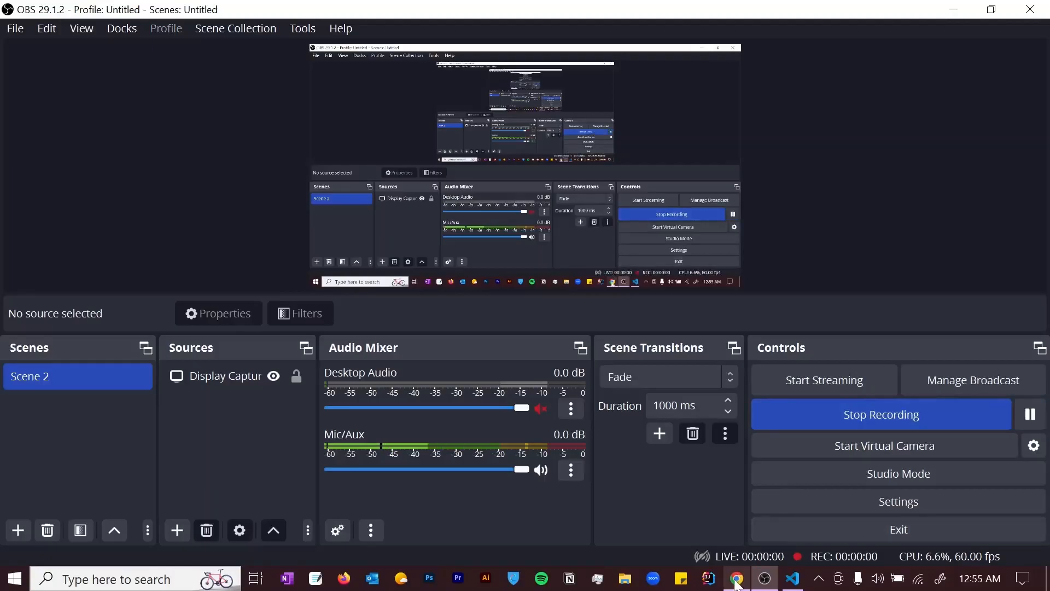
- Download the Python 3.11.3 Windows installer from python.org's downloads page
left_click(737, 580)
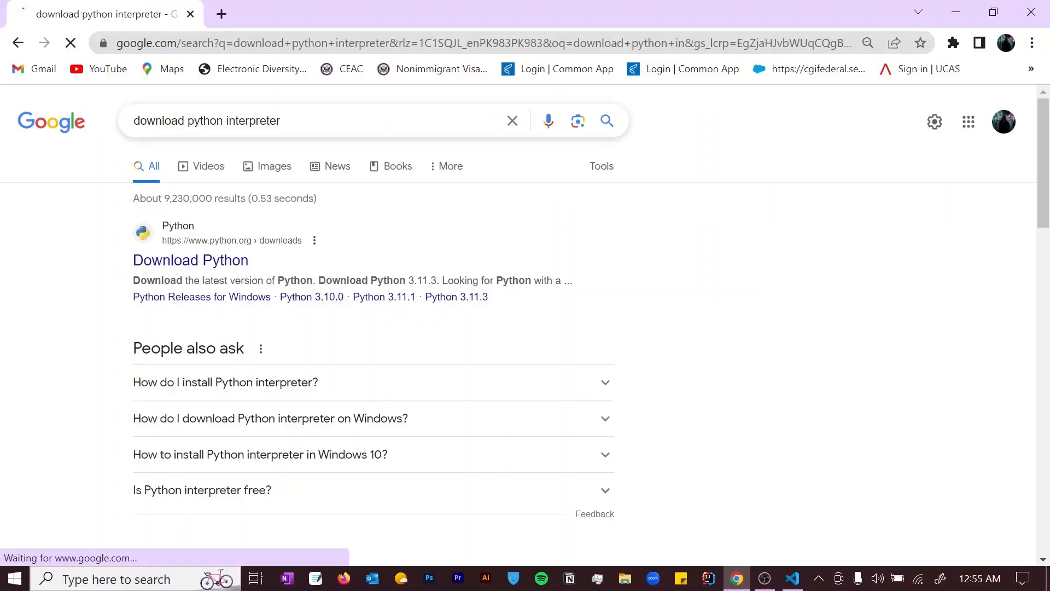
left_click_drag(280, 120, 110, 127)
left_click(165, 265)
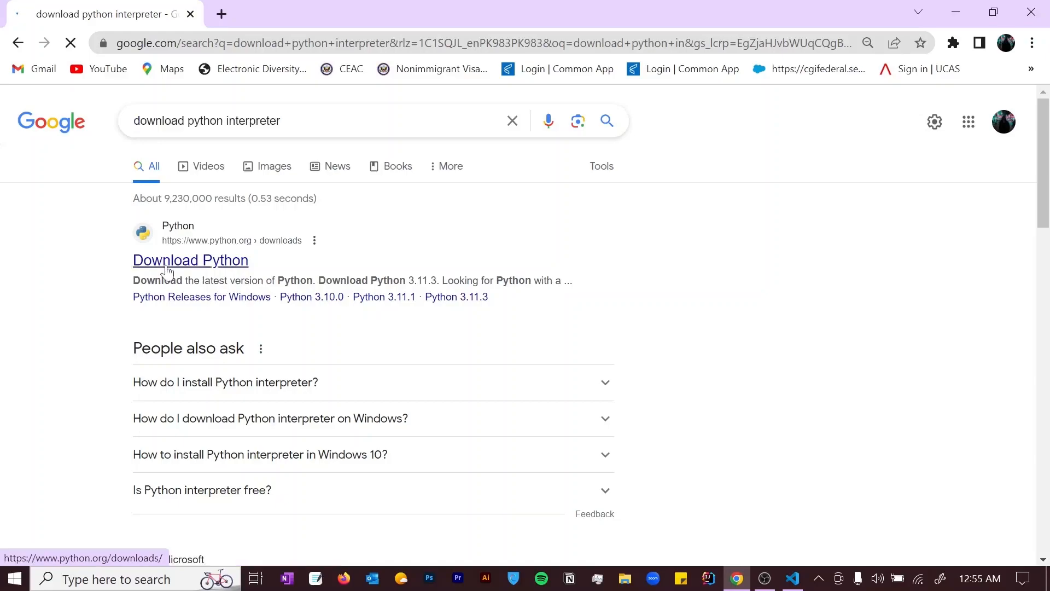
left_click(166, 270)
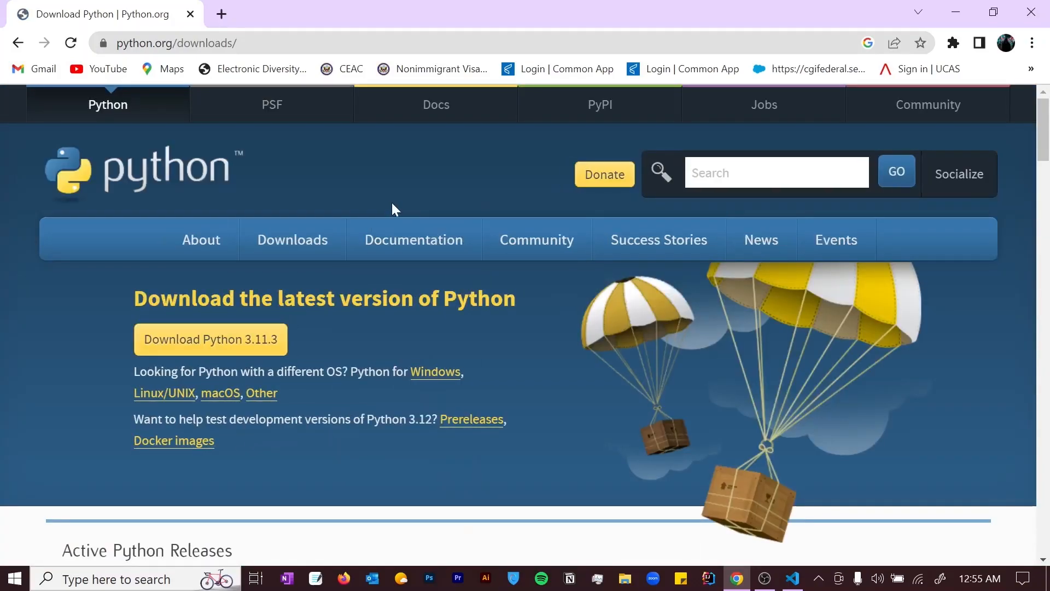
left_click(243, 343)
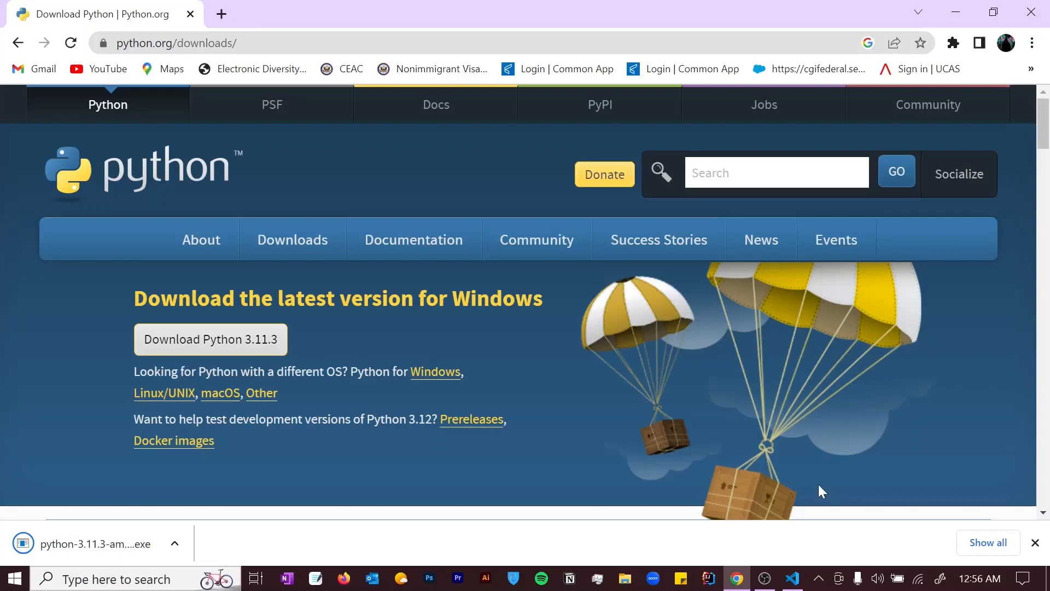
left_click(765, 578)
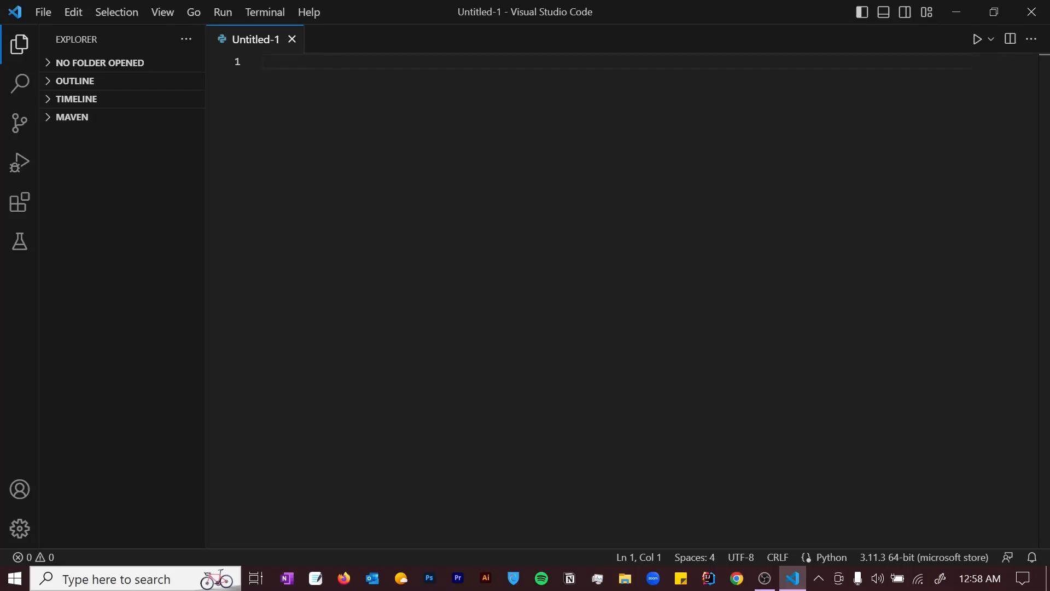
- Write print("hello world!") on line 1 of Untitled-1 and start saving it
type("pri")
key("Return")
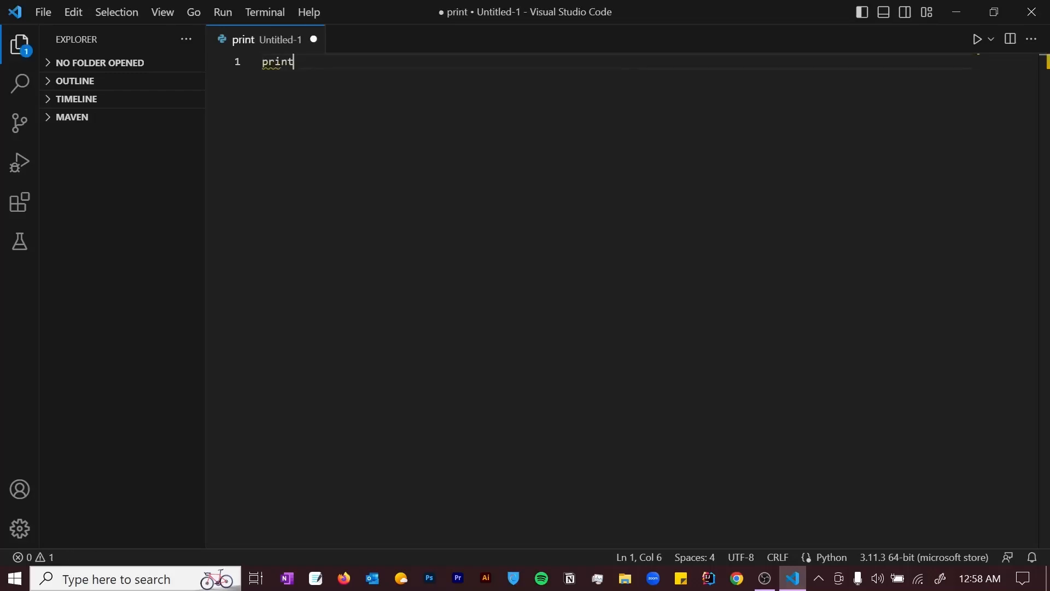
type("(\"hello world!")
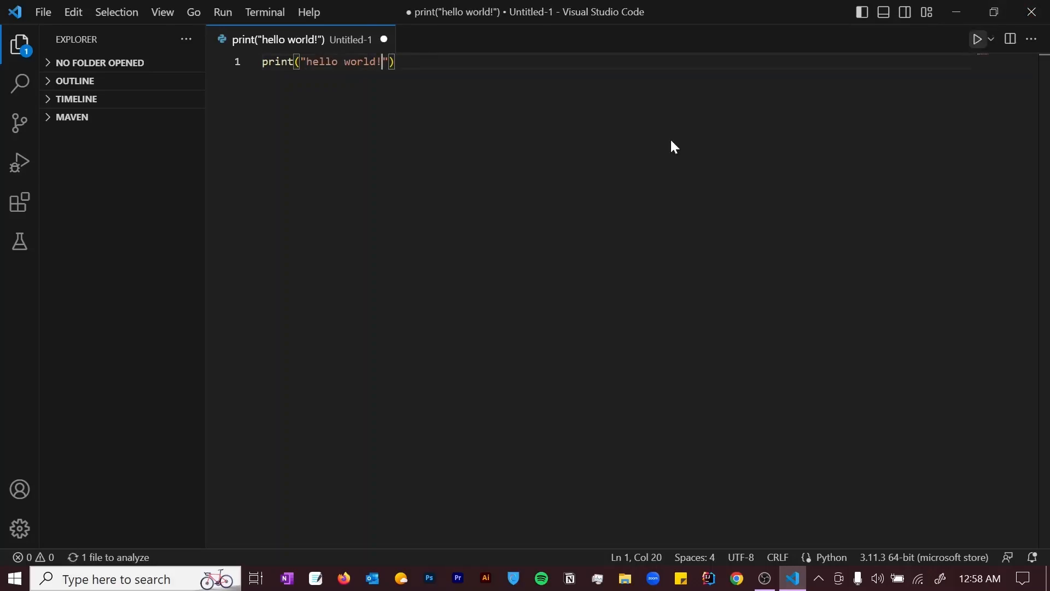
key("ctrl+s")
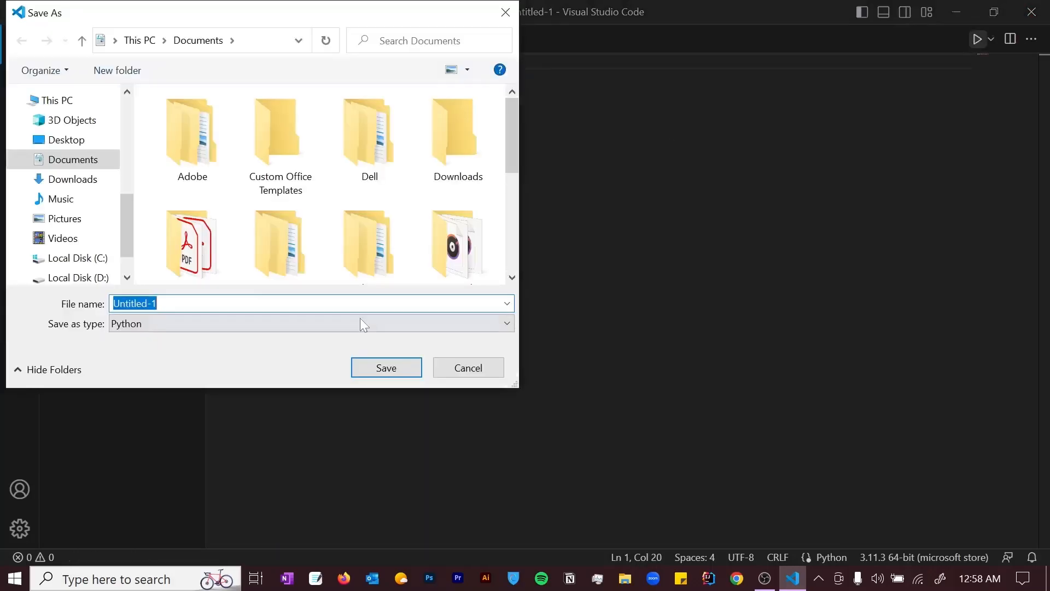
- Save as Untitled-1.py in Documents, replacing the old copy, and select the hello world! output
left_click(387, 368)
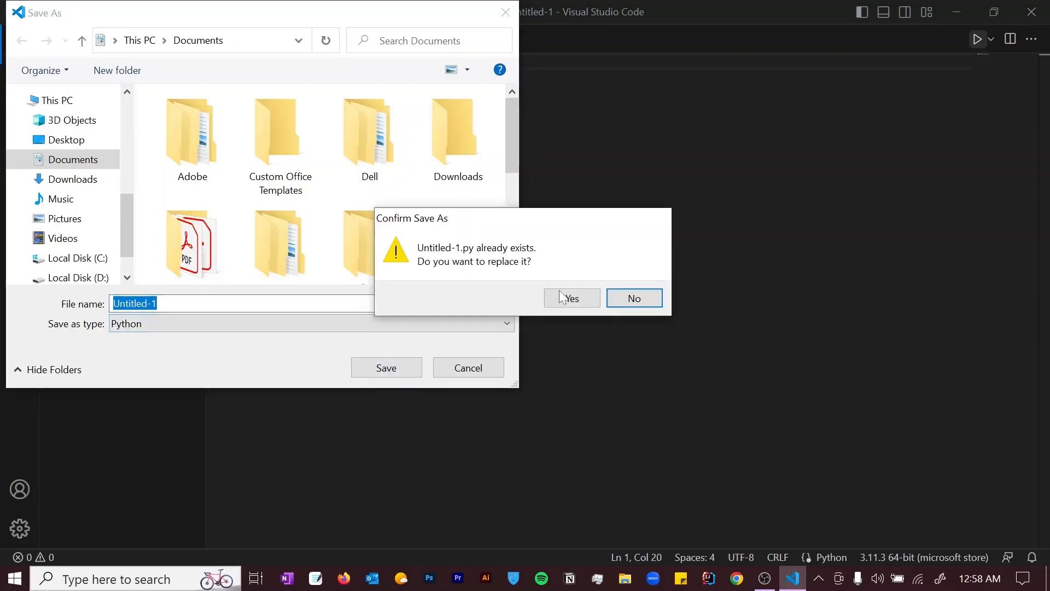
left_click(561, 296)
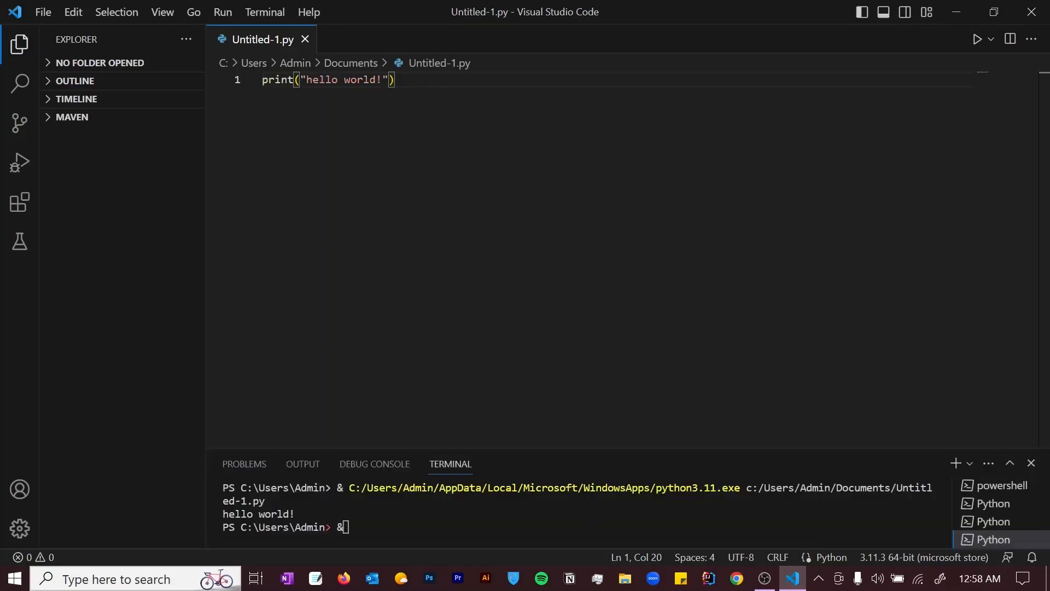
left_click_drag(301, 513, 218, 513)
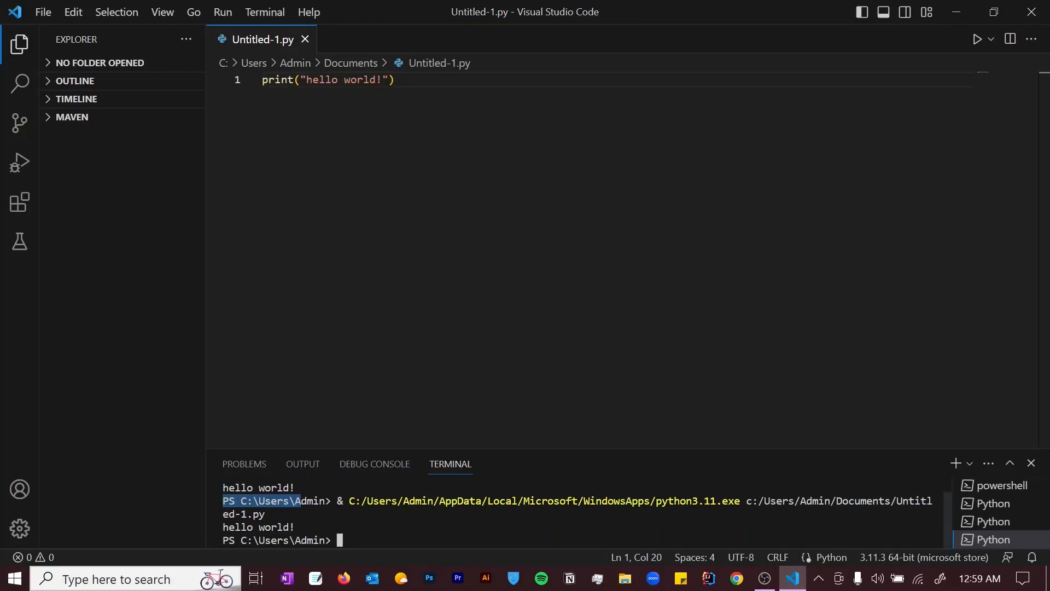
- Search extensions for 'java' and view the Extension Pack for Java details
key("ctrl+shift+x")
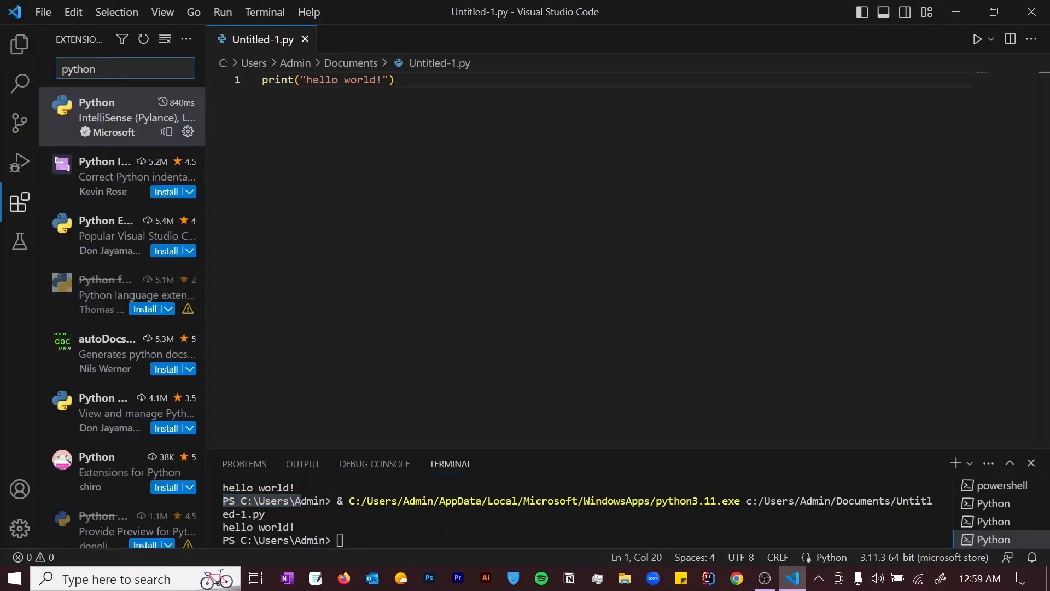
key("shift+Left")
key("shift+Left")
key("shift+Left")
key("shift+Left")
key("shift+Left")
key("BackSpace")
type("java")
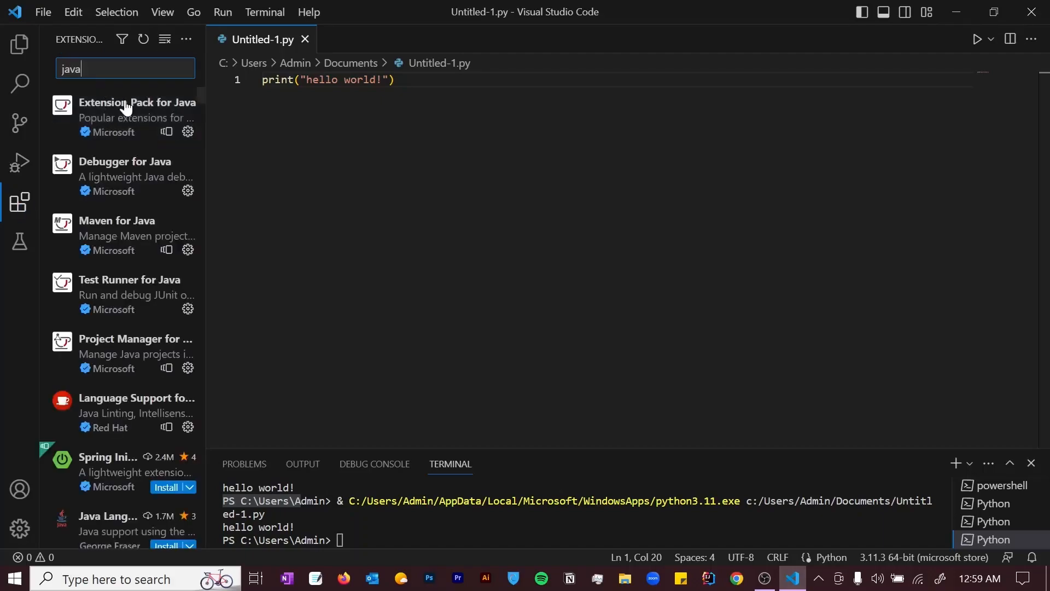
left_click(126, 110)
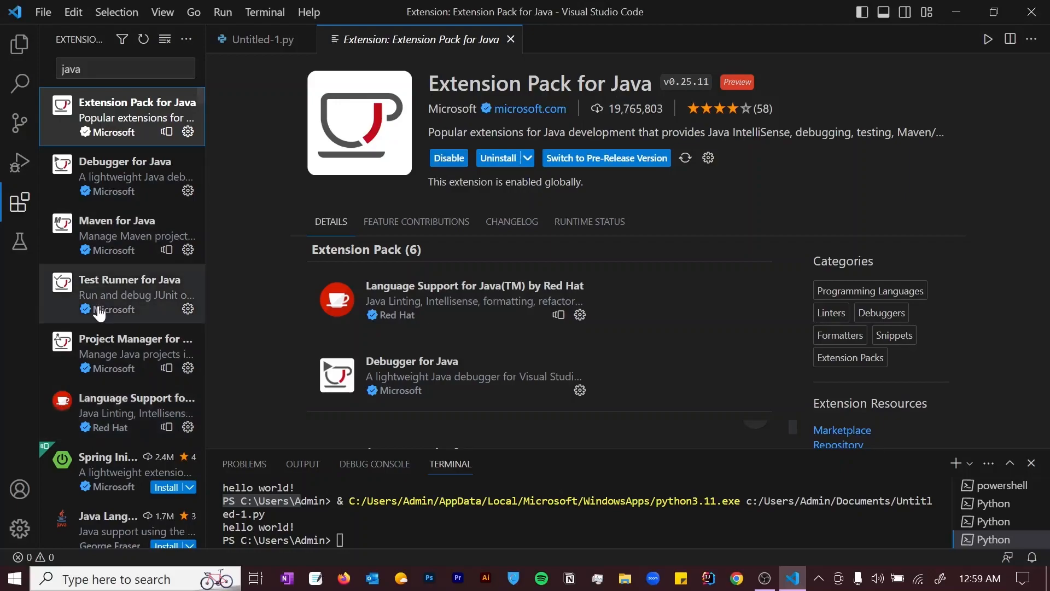
- Clear the 'java' term from the Extensions search box
mouse_move(99, 313)
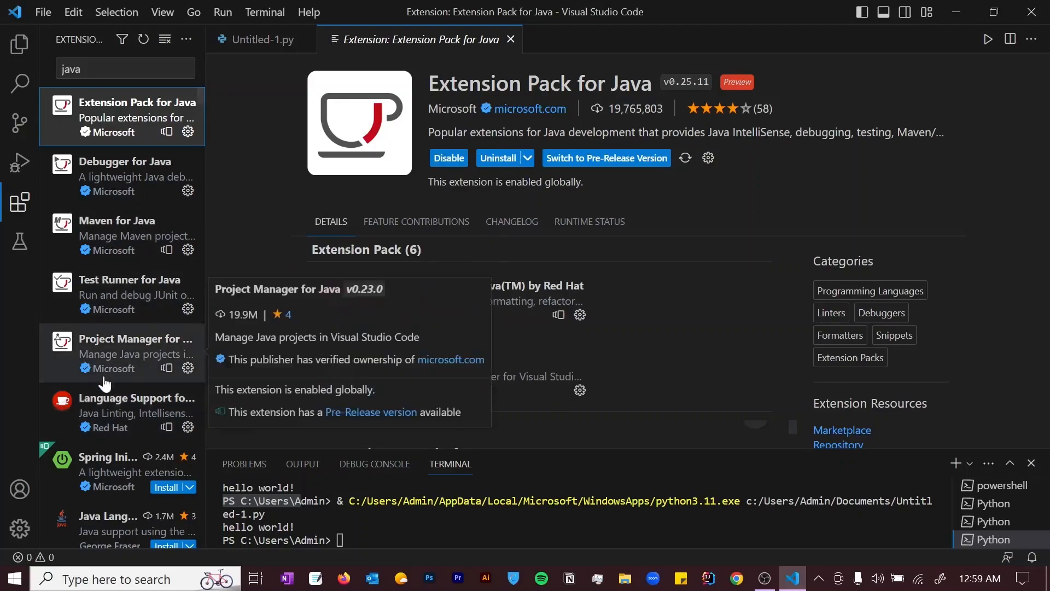
key("ctrl+shift+x")
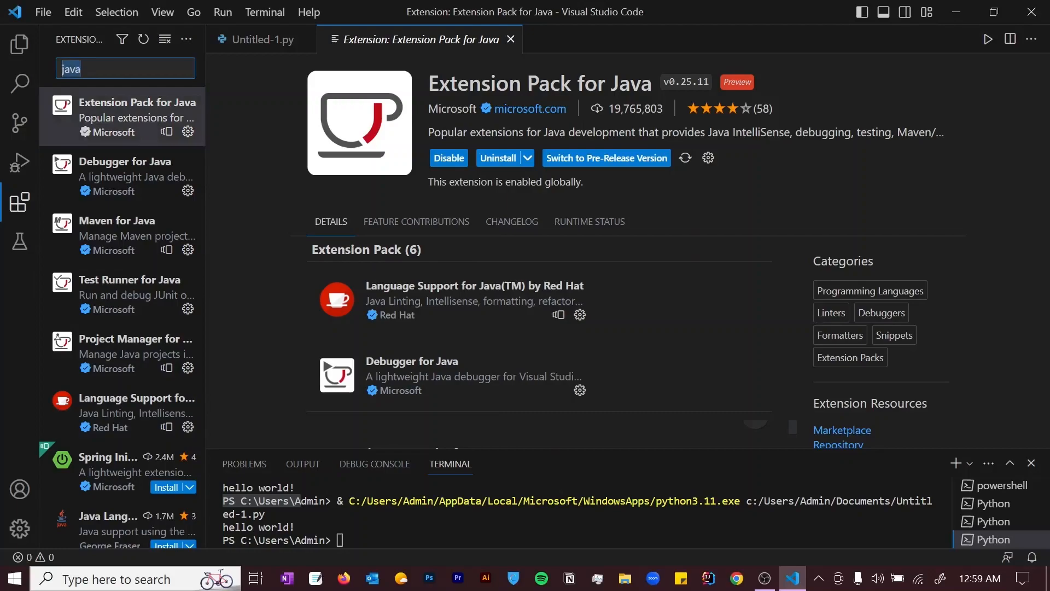
key("BackSpace")
- Search extensions for 'code' and open the Code Runner v0.12.0 details page
type("code")
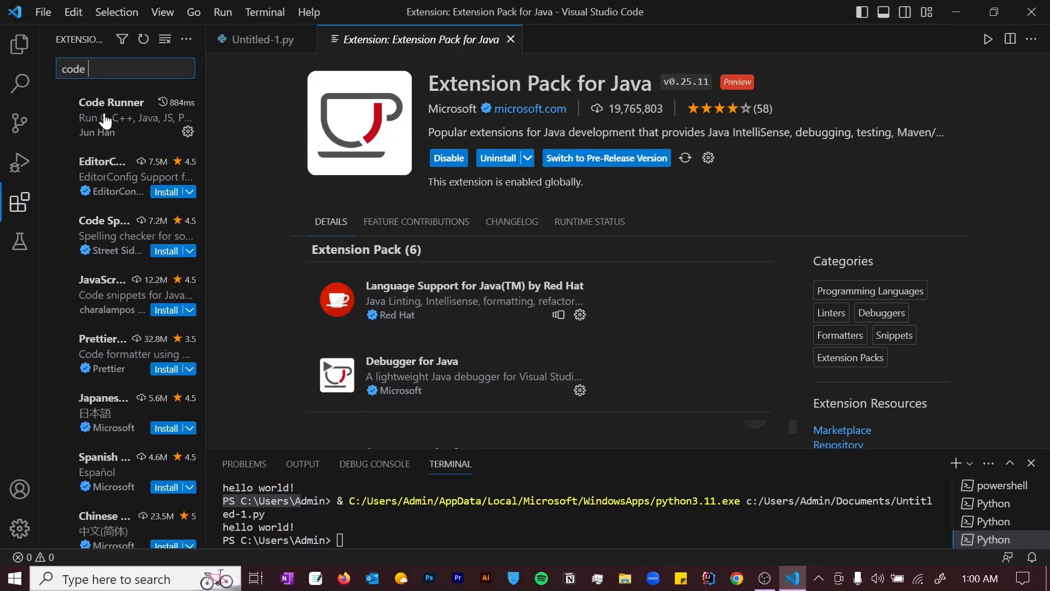
left_click(105, 120)
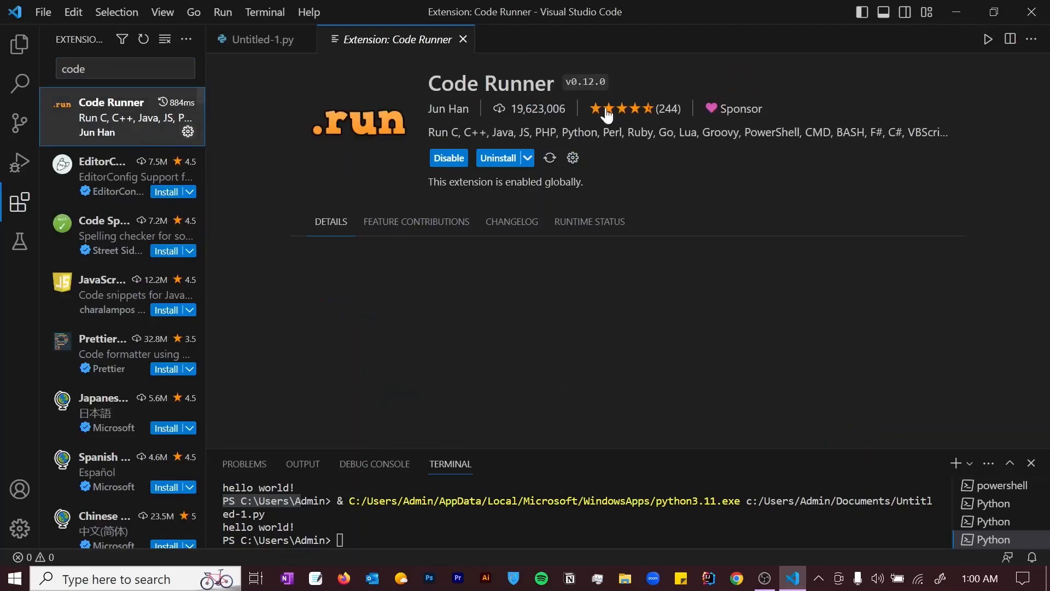